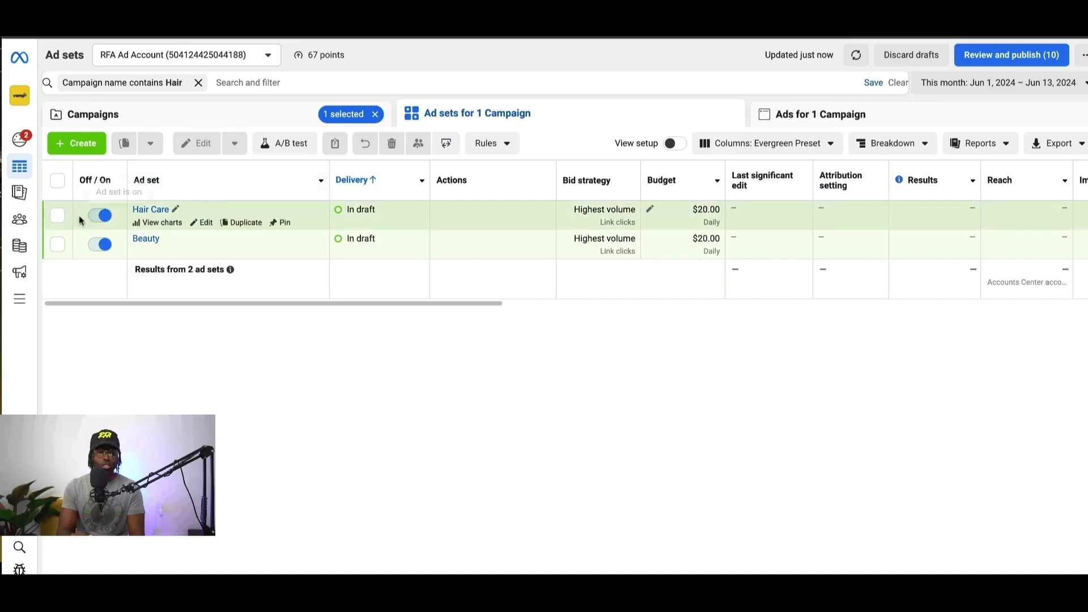
- Select the Hair Care ad set in the campaign's ad set list
{"action": "left_click", "coordinate": [57, 216]}
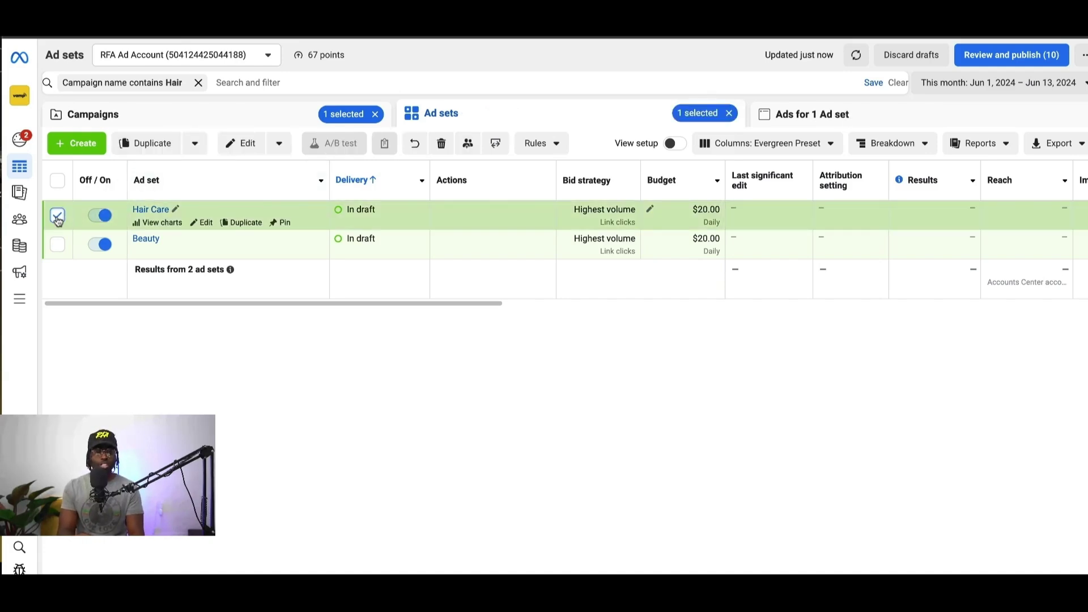
- Open the Hair Care ad set for editing and start a new audience
{"action": "left_click", "coordinate": [203, 225]}
{"action": "left_click", "coordinate": [203, 225]}
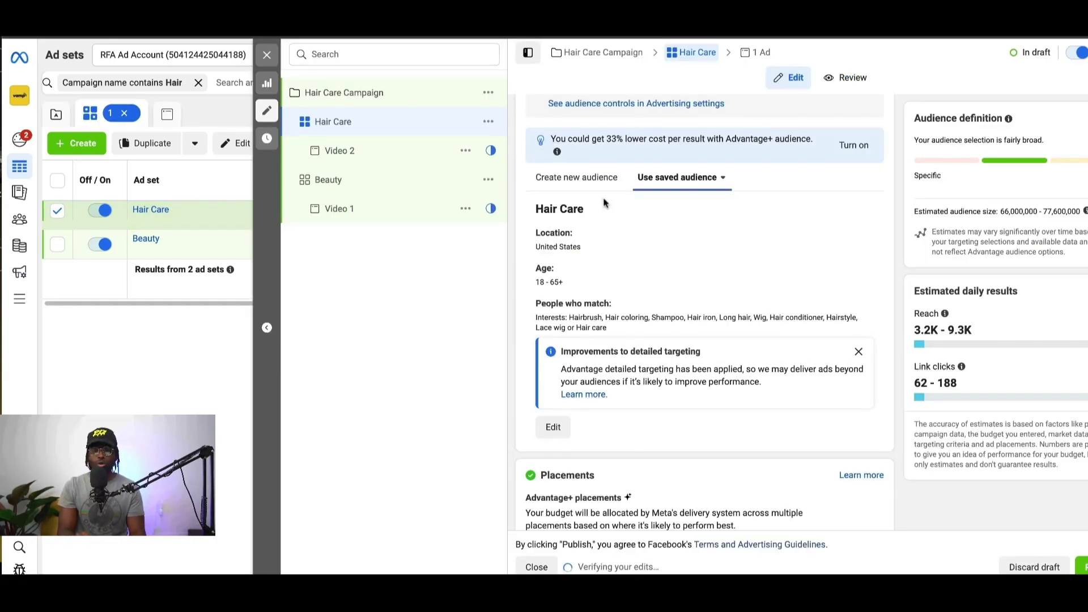
{"action": "scroll", "coordinate": [577, 183], "scroll_direction": "up", "scroll_amount": 1}
{"action": "left_click", "coordinate": [580, 241]}
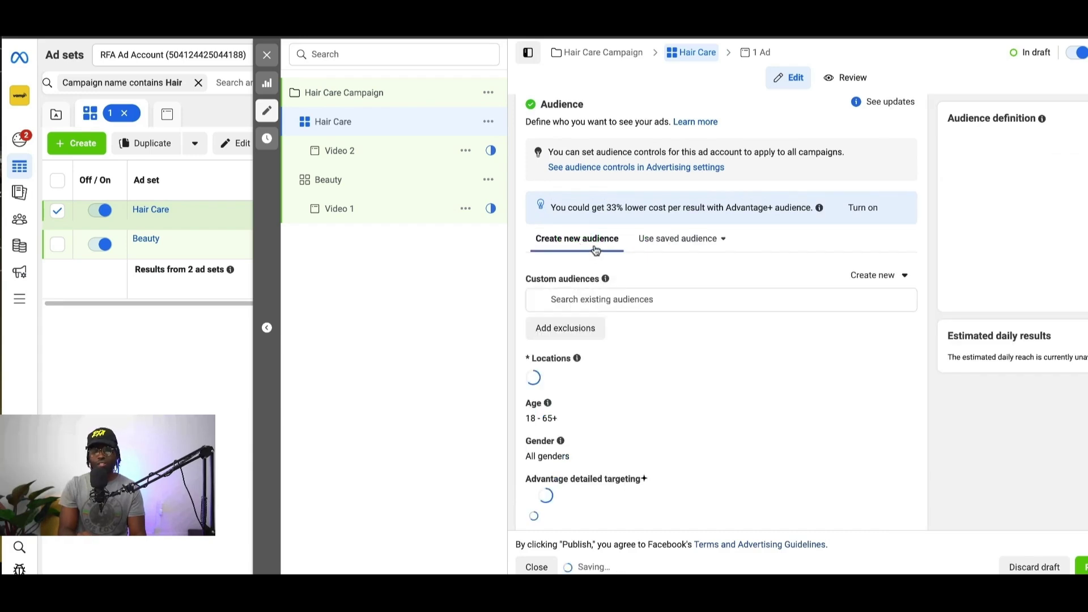
{"action": "scroll", "coordinate": [669, 352], "scroll_direction": "down", "scroll_amount": 1}
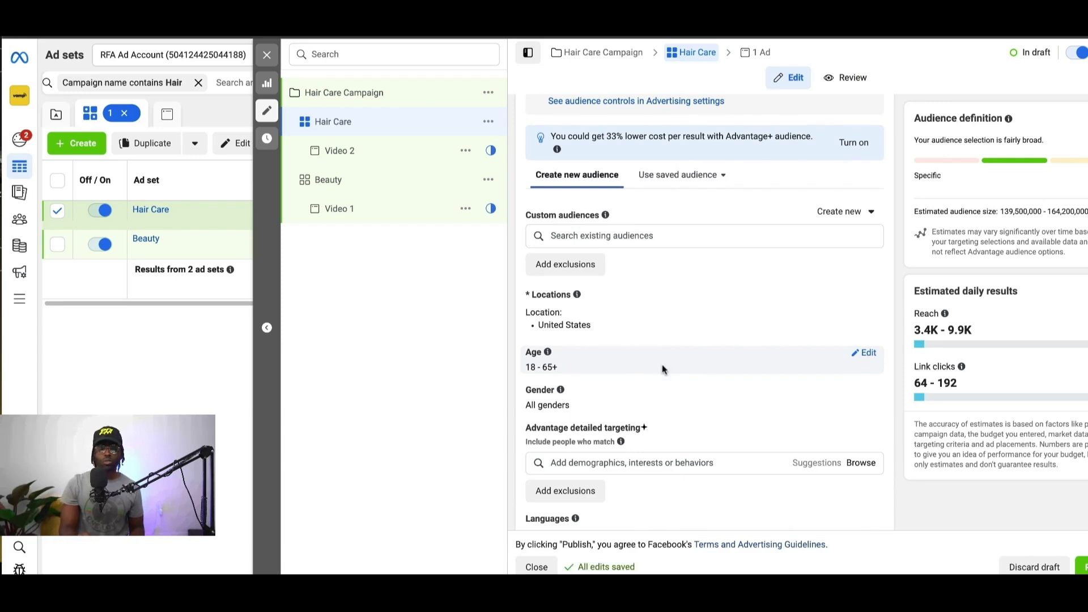
- Add the Hair care, Hair products and Hairstyle interests, then choose Save this audience
{"action": "left_click", "coordinate": [610, 463]}
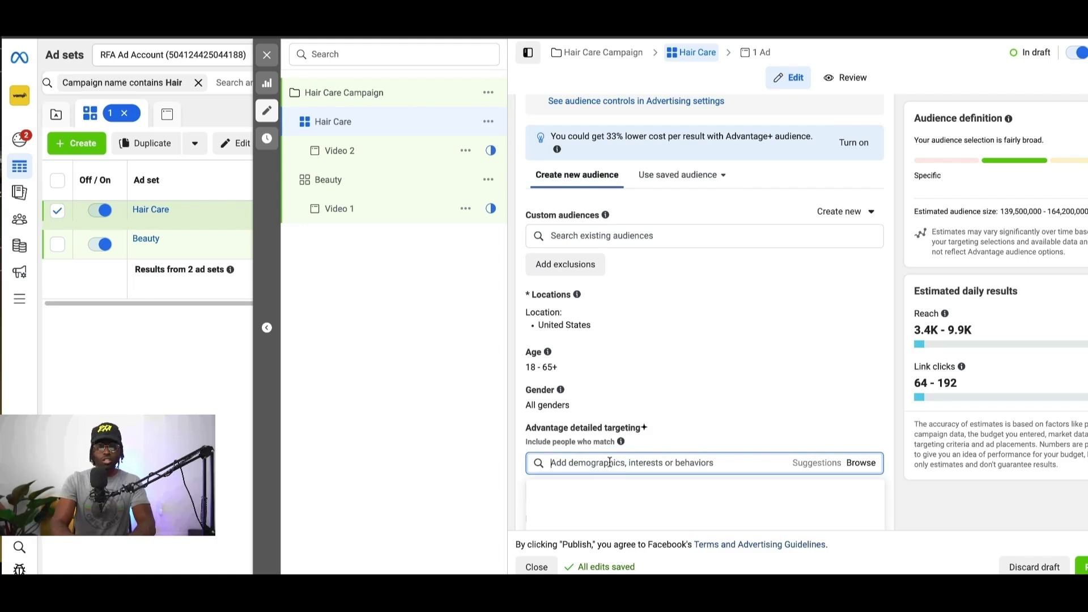
{"action": "type", "text": "Hair care"}
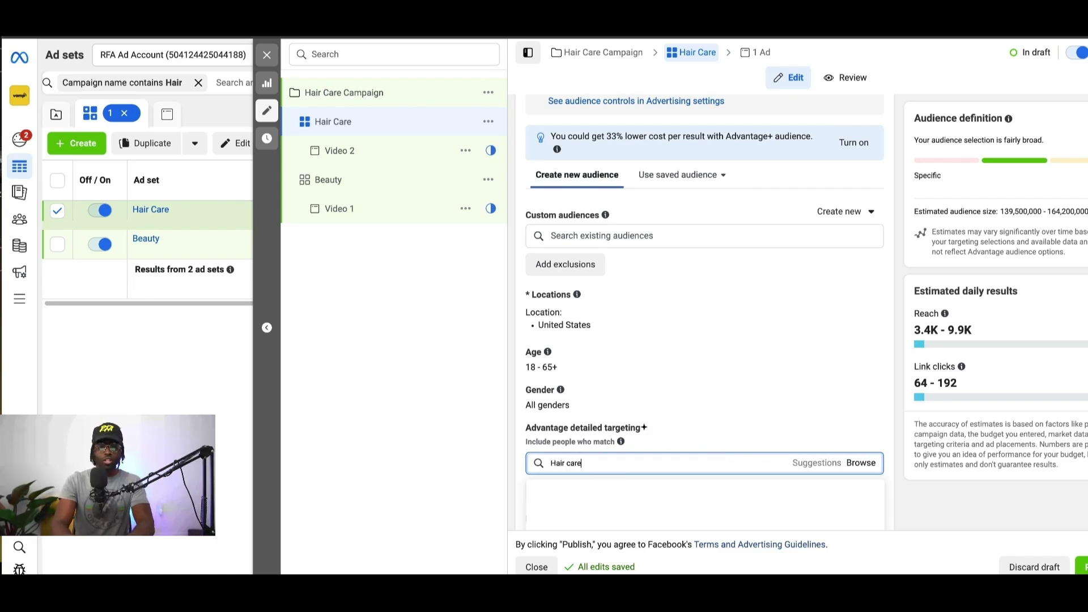
{"action": "left_click", "coordinate": [596, 489]}
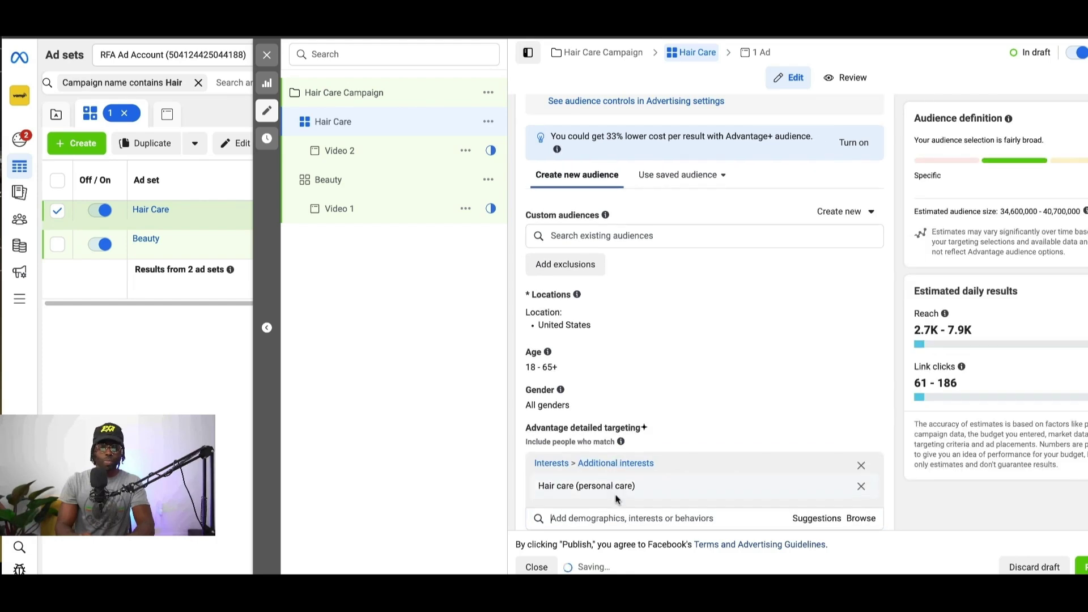
{"action": "left_click", "coordinate": [807, 521]}
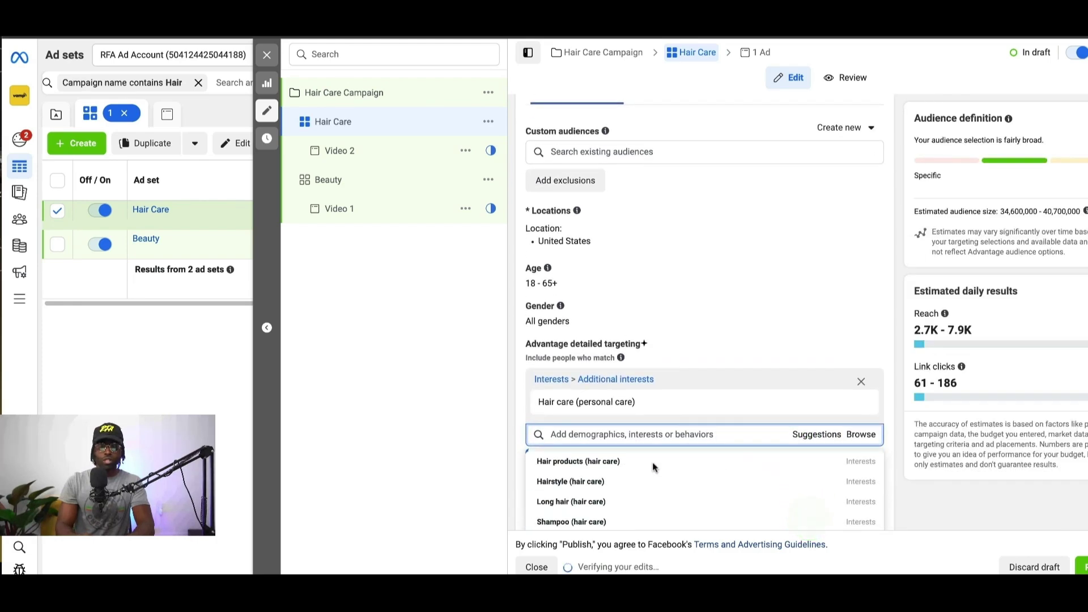
{"action": "left_click", "coordinate": [576, 461]}
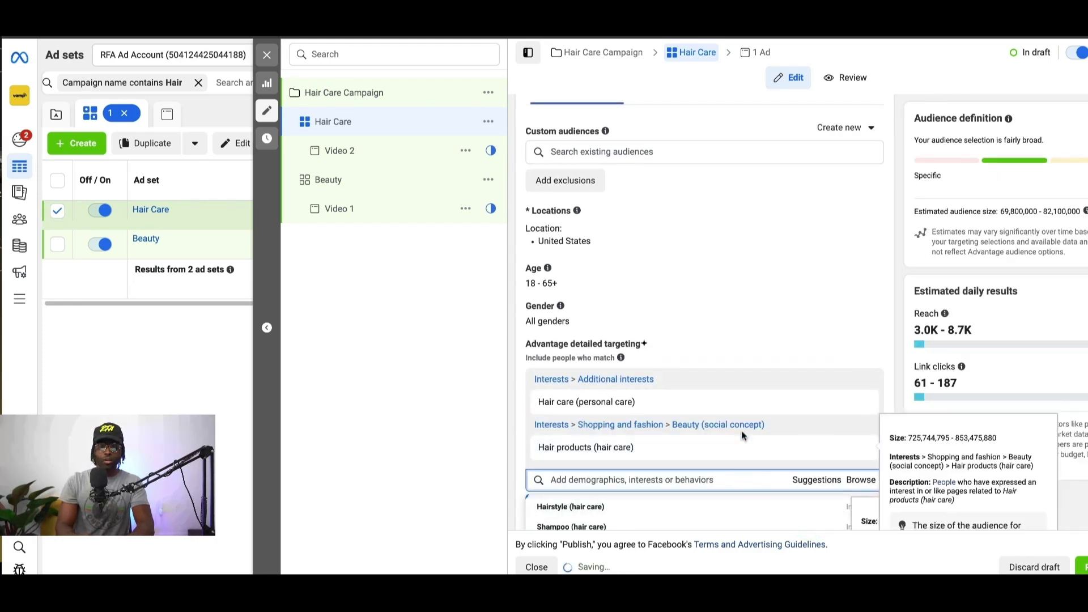
{"action": "left_click", "coordinate": [583, 508]}
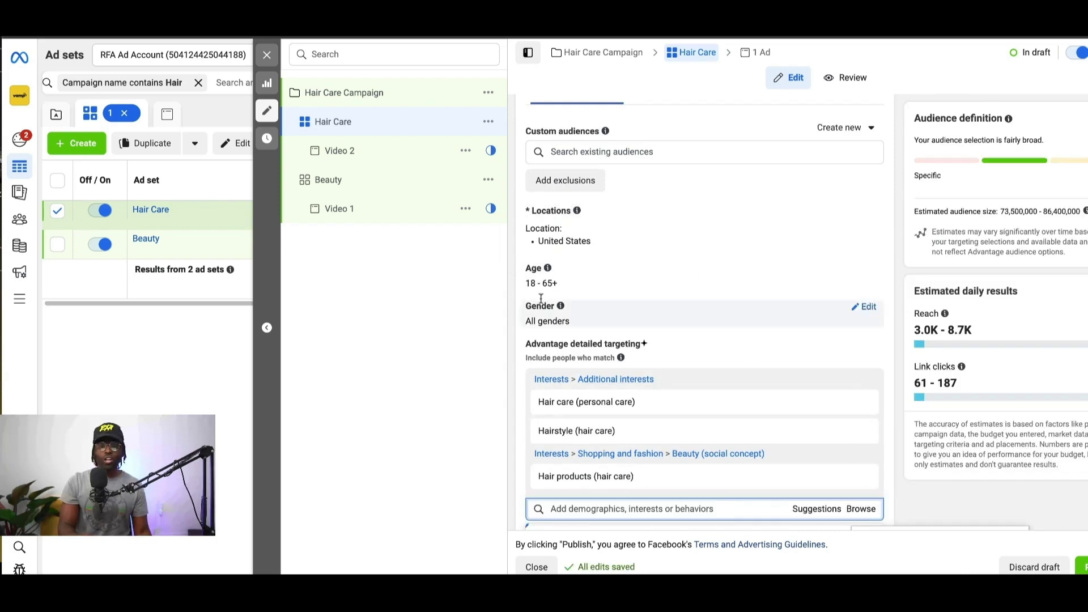
{"action": "scroll", "coordinate": [867, 347], "scroll_direction": "down", "scroll_amount": 3}
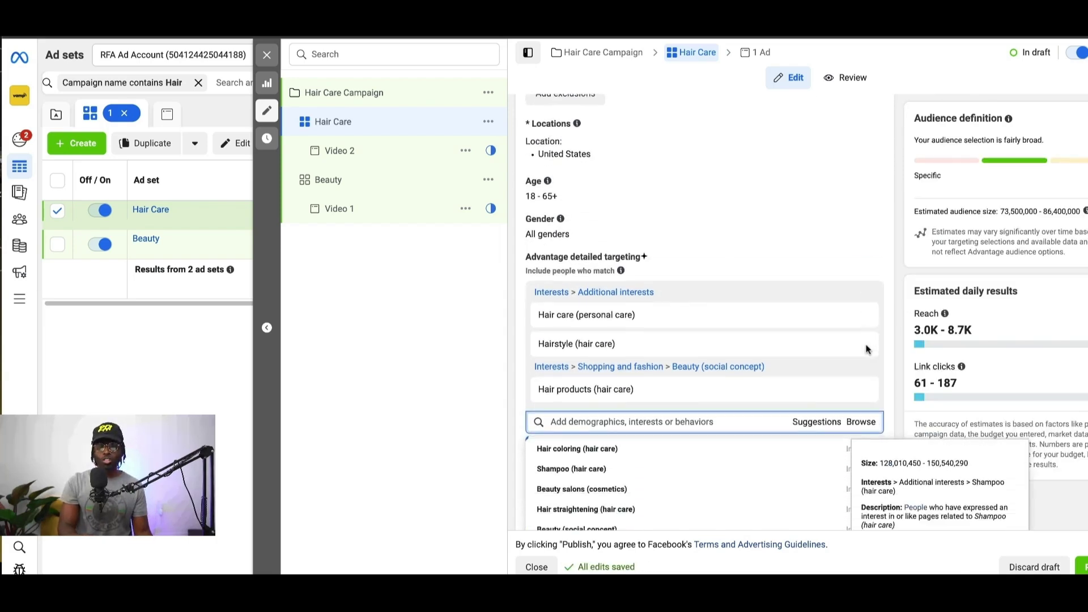
{"action": "left_click", "coordinate": [887, 293]}
{"action": "scroll", "coordinate": [890, 294], "scroll_direction": "down", "scroll_amount": 3}
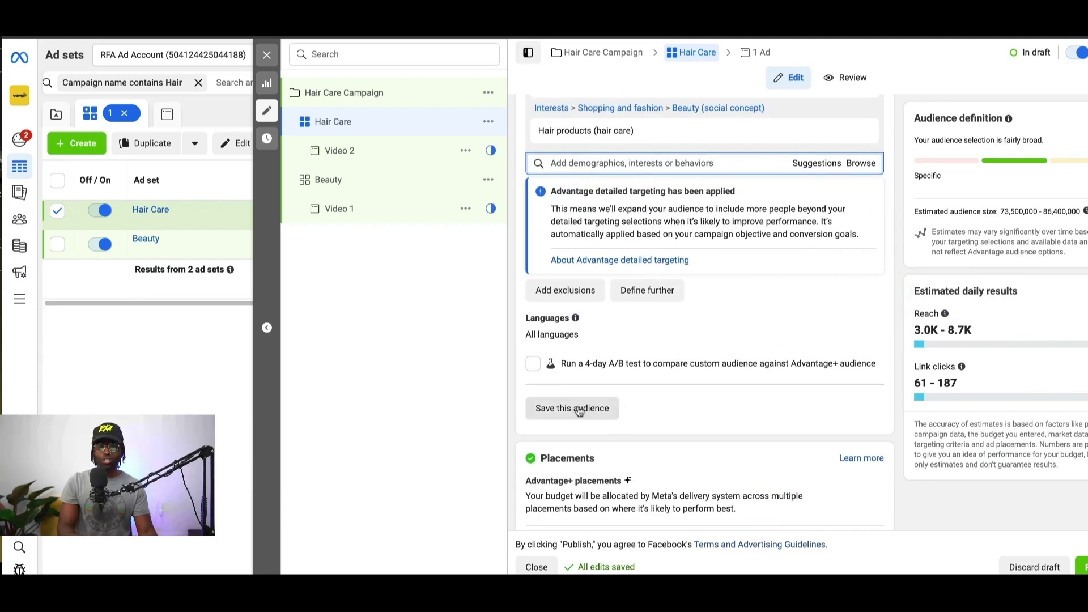
{"action": "left_click", "coordinate": [579, 409]}
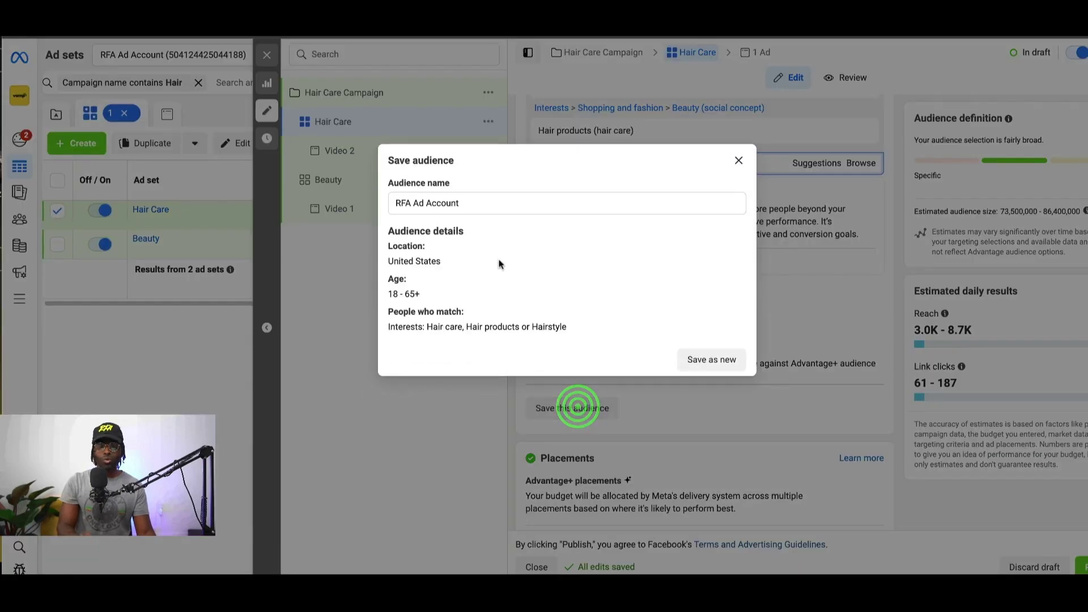
- Dismiss the Save audience dialog without saving a new name
{"action": "left_click", "coordinate": [487, 205]}
{"action": "left_click_drag", "start_coordinate": [488, 205], "coordinate": [397, 204]}
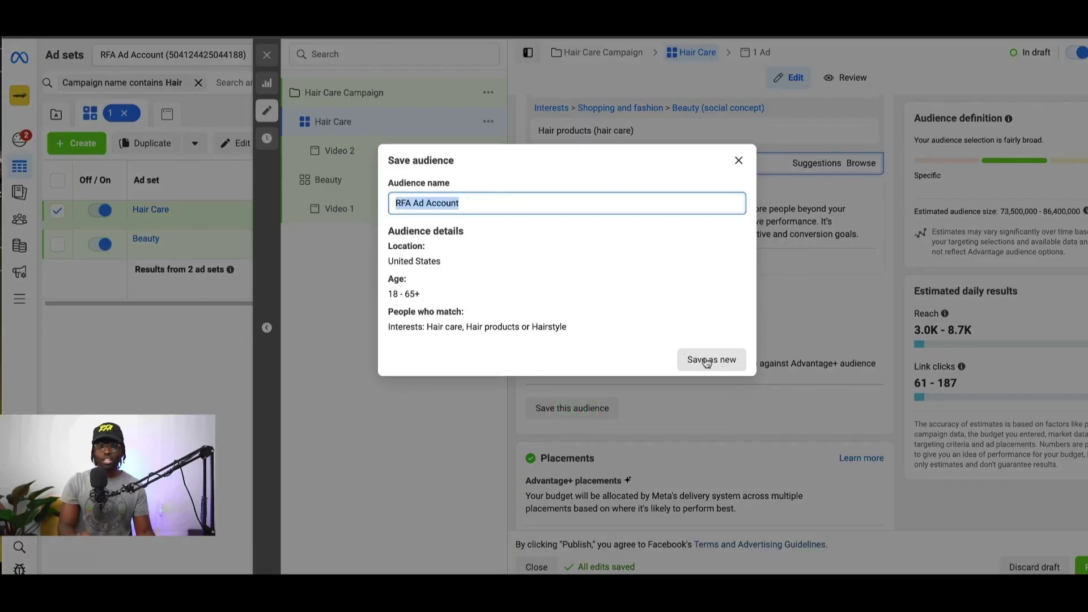
{"action": "left_click", "coordinate": [738, 161]}
- Switch the Hair Care ad set to the saved Hair Care audience
{"action": "scroll", "coordinate": [765, 255], "scroll_direction": "up", "scroll_amount": 3}
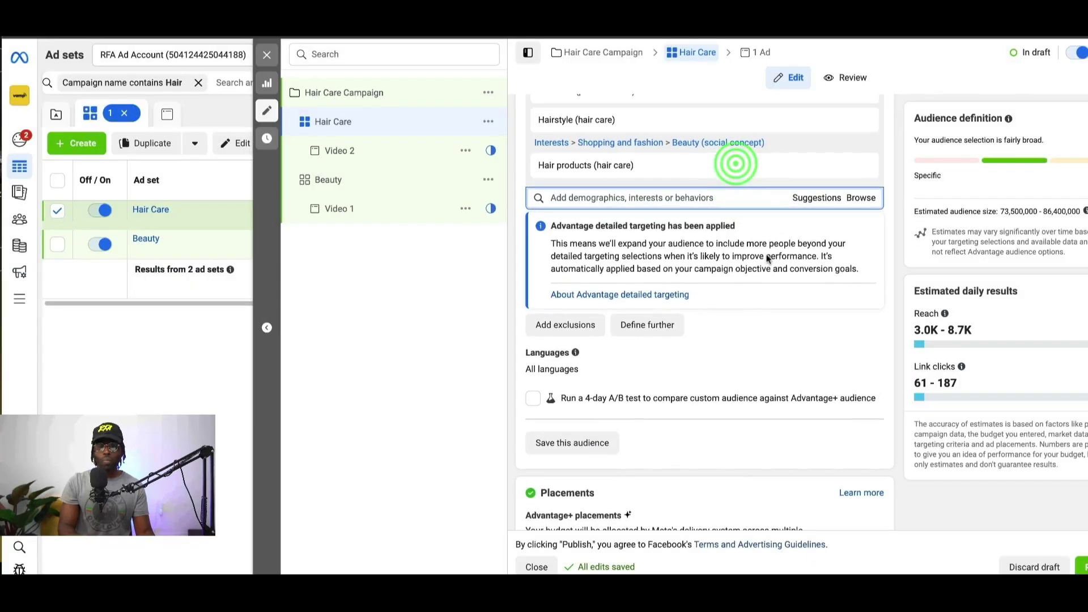
{"action": "scroll", "coordinate": [768, 258], "scroll_direction": "up", "scroll_amount": 5}
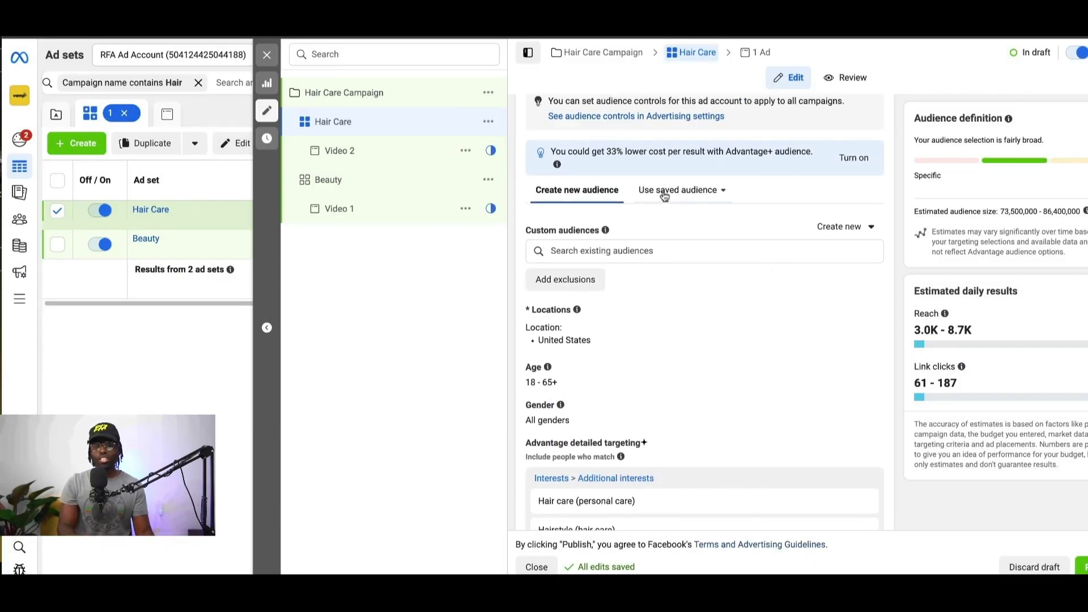
{"action": "left_click", "coordinate": [720, 193]}
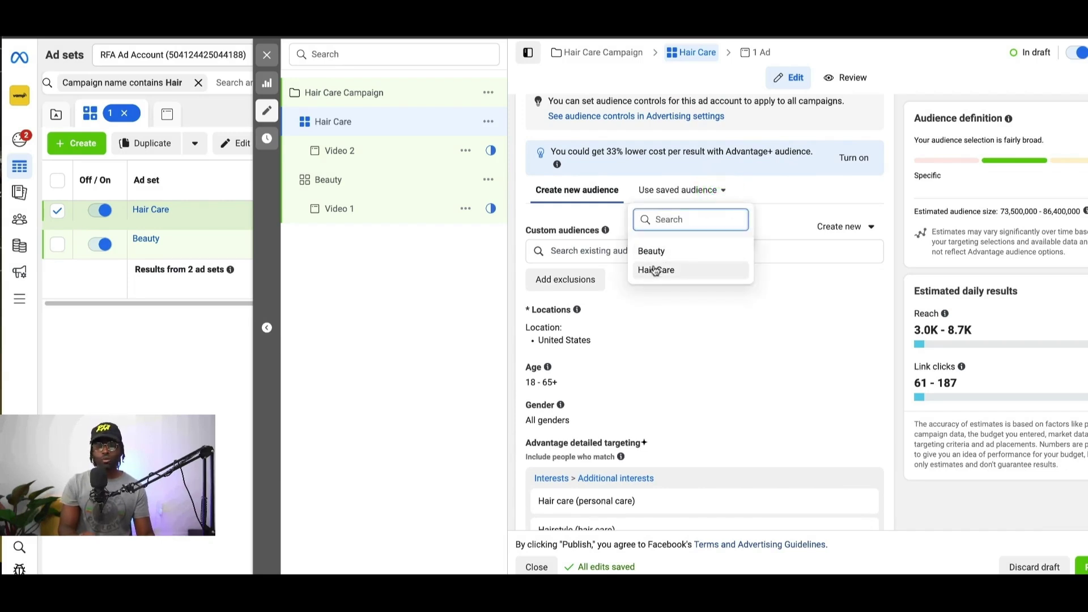
{"action": "left_click", "coordinate": [655, 270]}
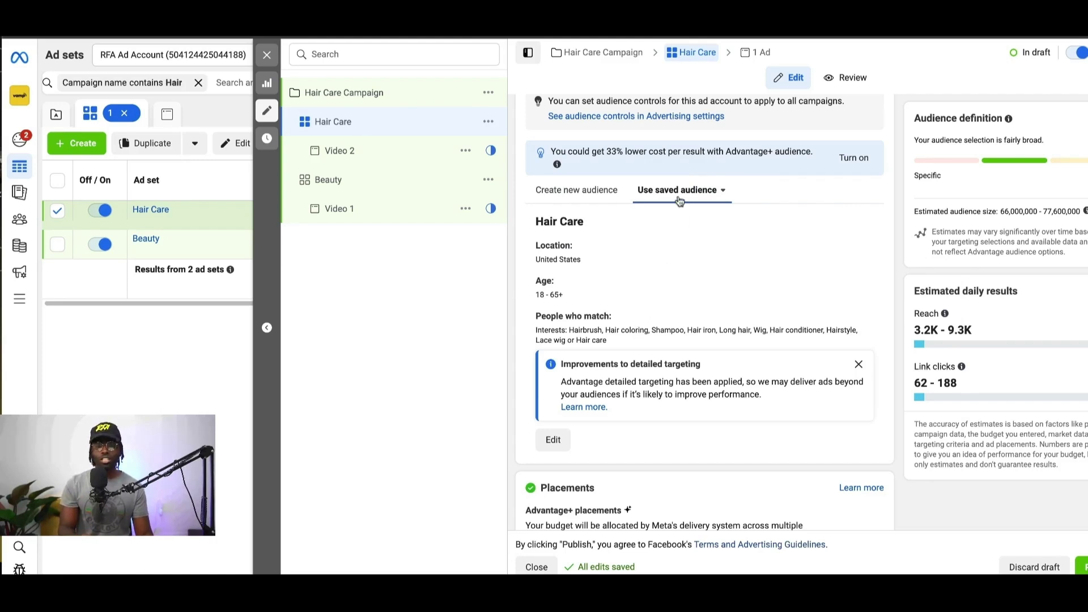
- In the Beauty ad set, create a new audience targeting Beauty (social concept) and choose Save this audience
{"action": "left_click", "coordinate": [330, 183]}
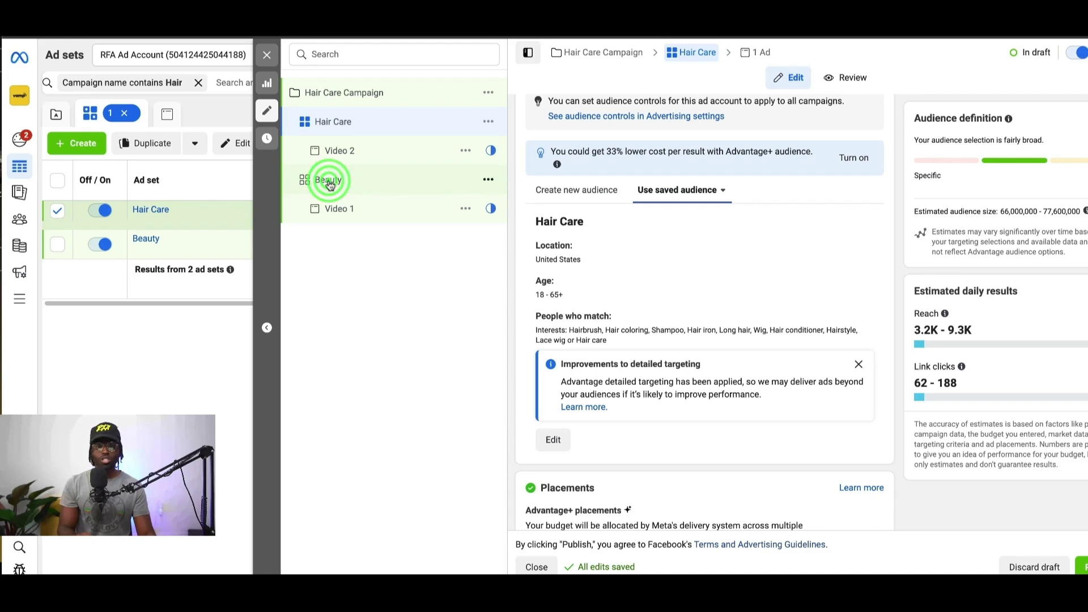
{"action": "scroll", "coordinate": [595, 243], "scroll_direction": "down", "scroll_amount": 3}
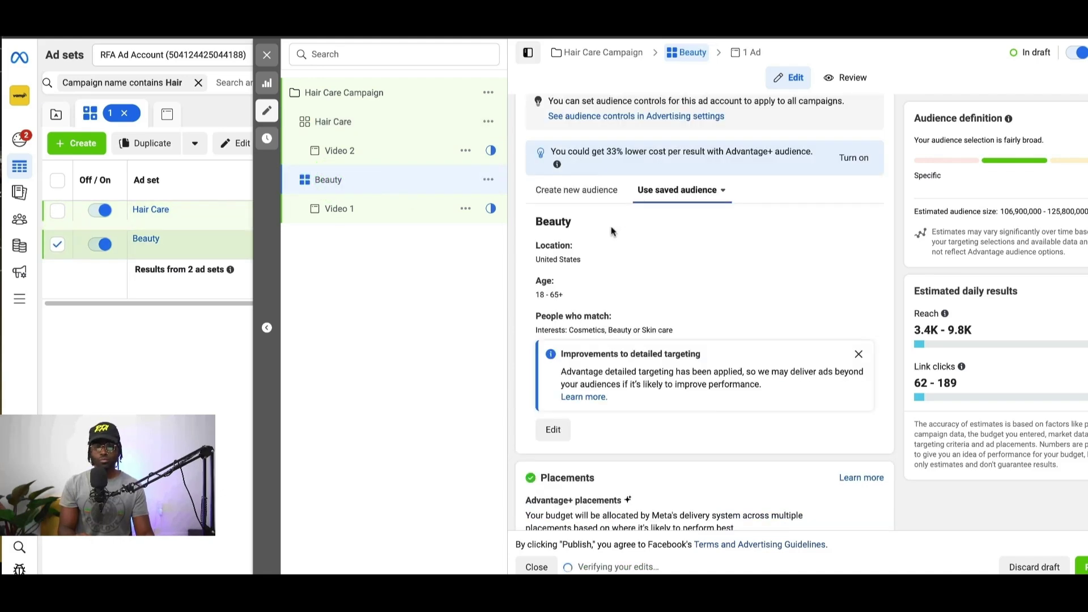
{"action": "left_click", "coordinate": [578, 192]}
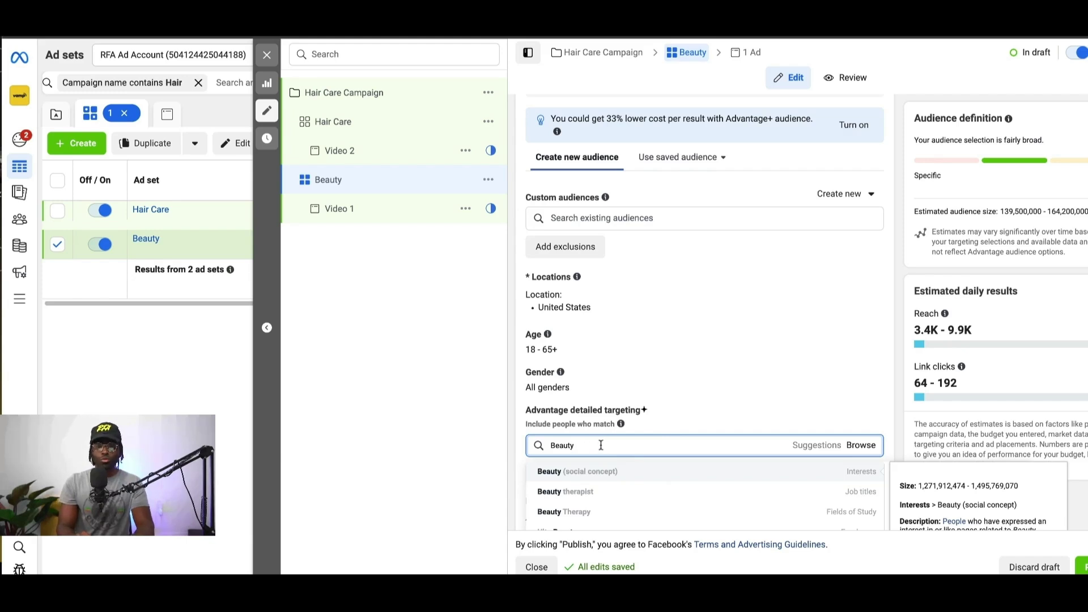
{"action": "left_click", "coordinate": [594, 470]}
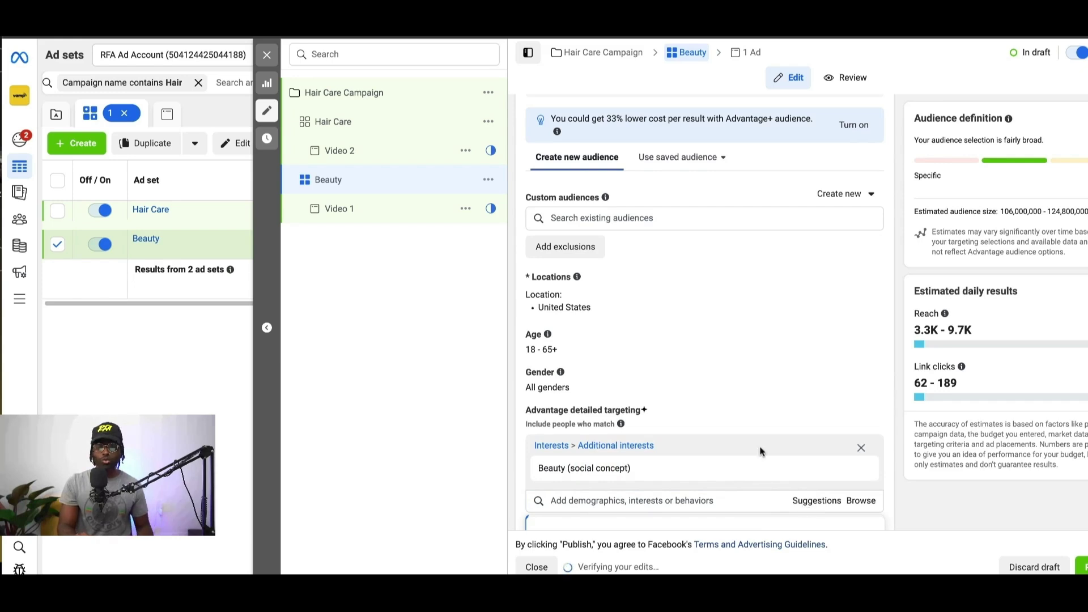
{"action": "scroll", "coordinate": [761, 452], "scroll_direction": "down", "scroll_amount": 5}
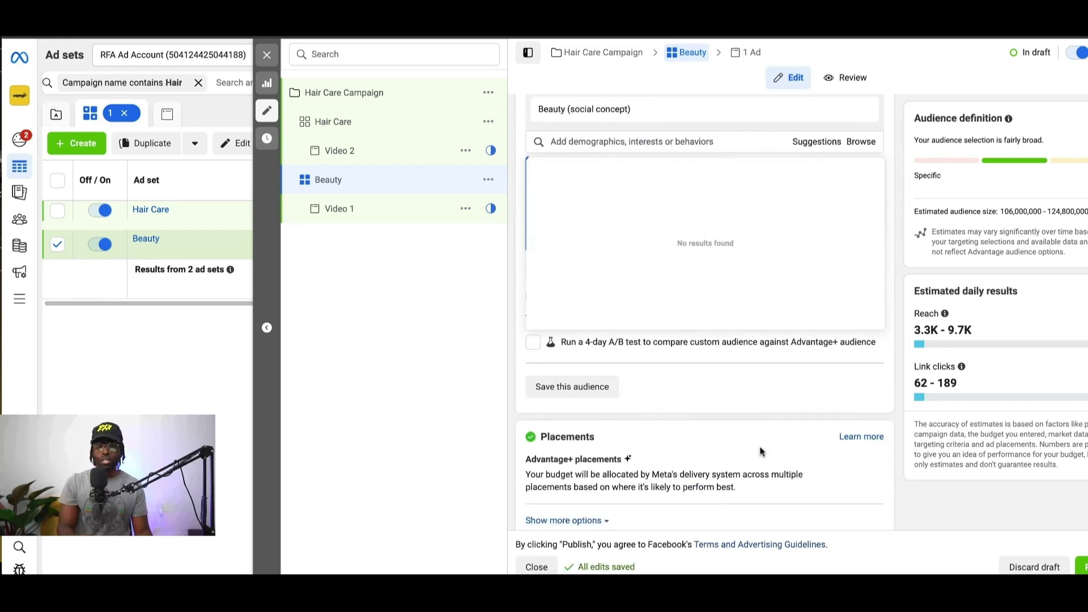
{"action": "left_click", "coordinate": [595, 383]}
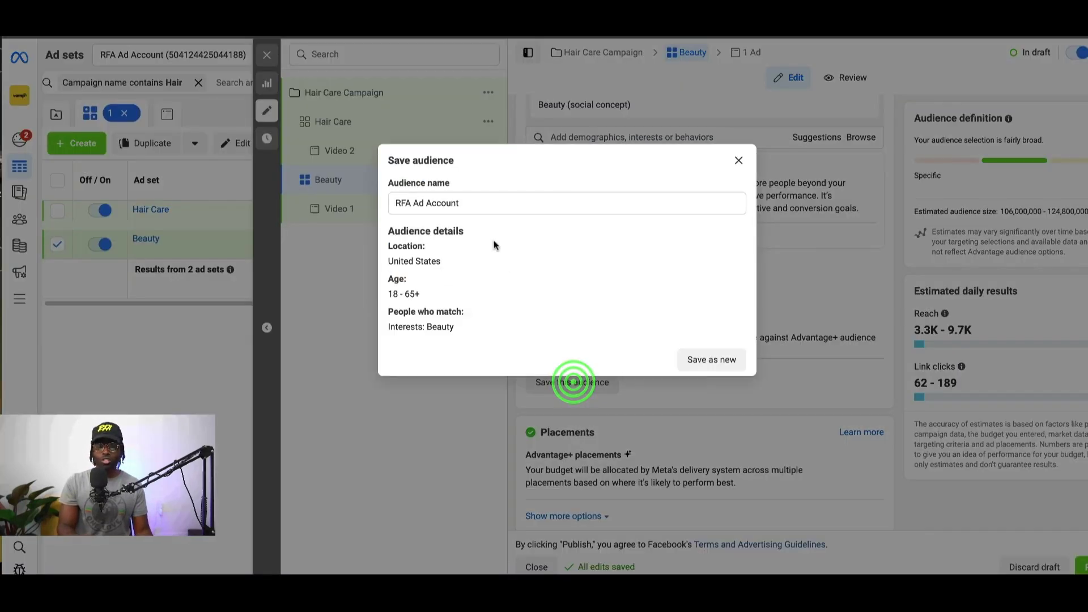
- Close the Save audience dialog unsaved, check the saved Beauty and Hair Care audiences, and exit the editor
{"action": "triple_click", "coordinate": [476, 203]}
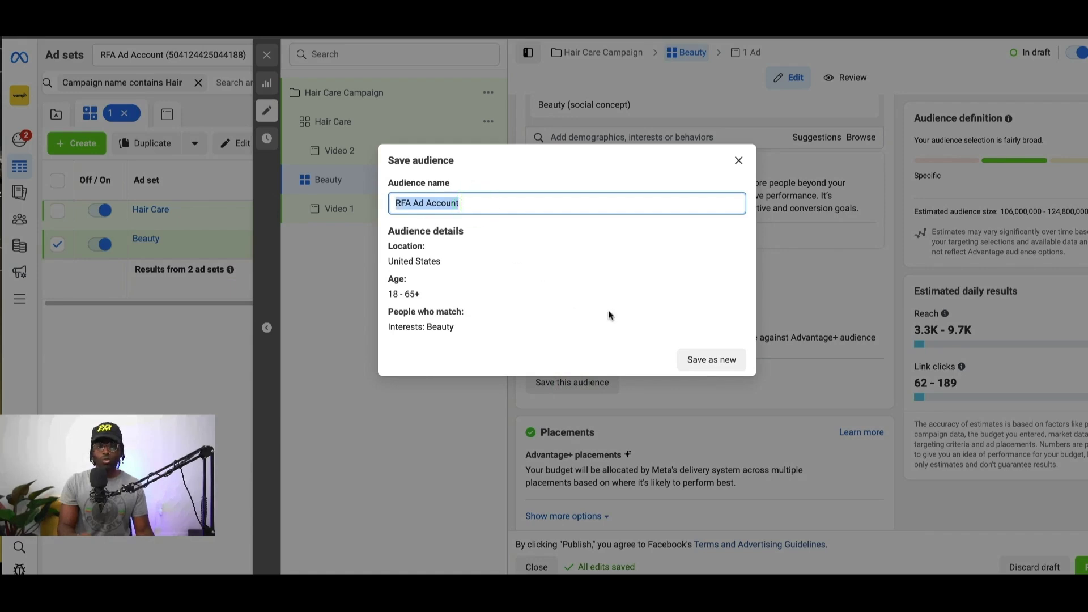
{"action": "left_click", "coordinate": [738, 160]}
{"action": "scroll", "coordinate": [731, 231], "scroll_direction": "up", "scroll_amount": 5}
{"action": "left_click", "coordinate": [681, 177]}
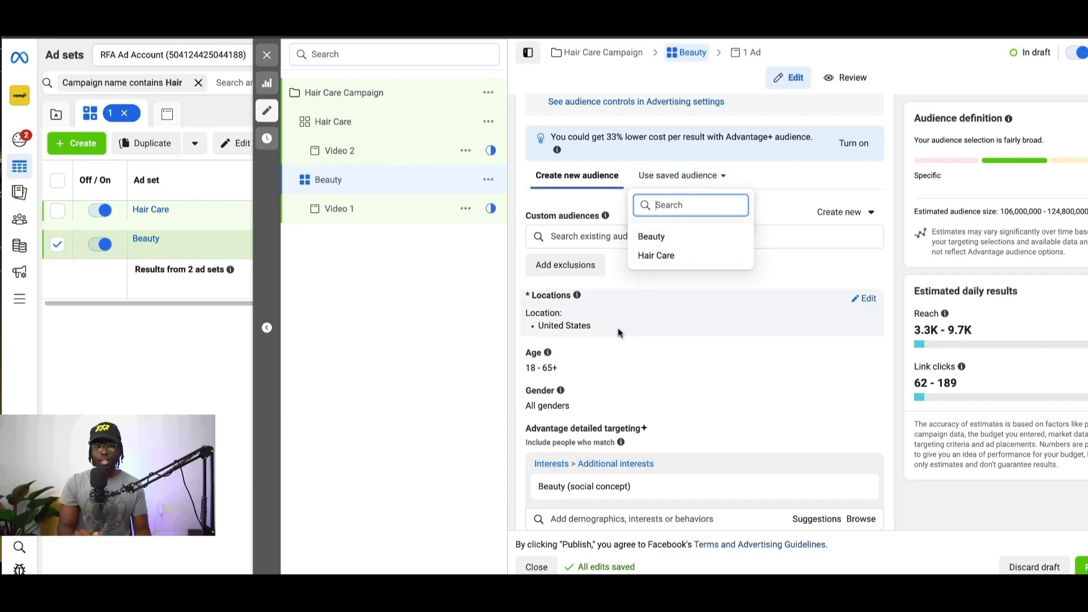
{"action": "left_click", "coordinate": [269, 56]}
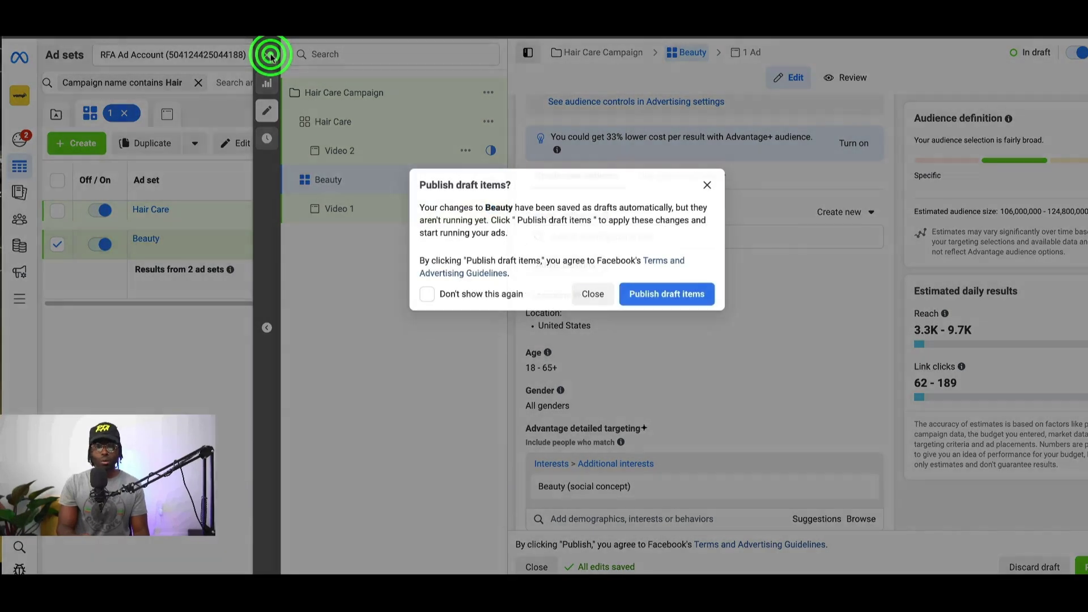
- Close the publish prompt without publishing and go to the Audiences page from the sidebar
{"action": "left_click", "coordinate": [583, 290]}
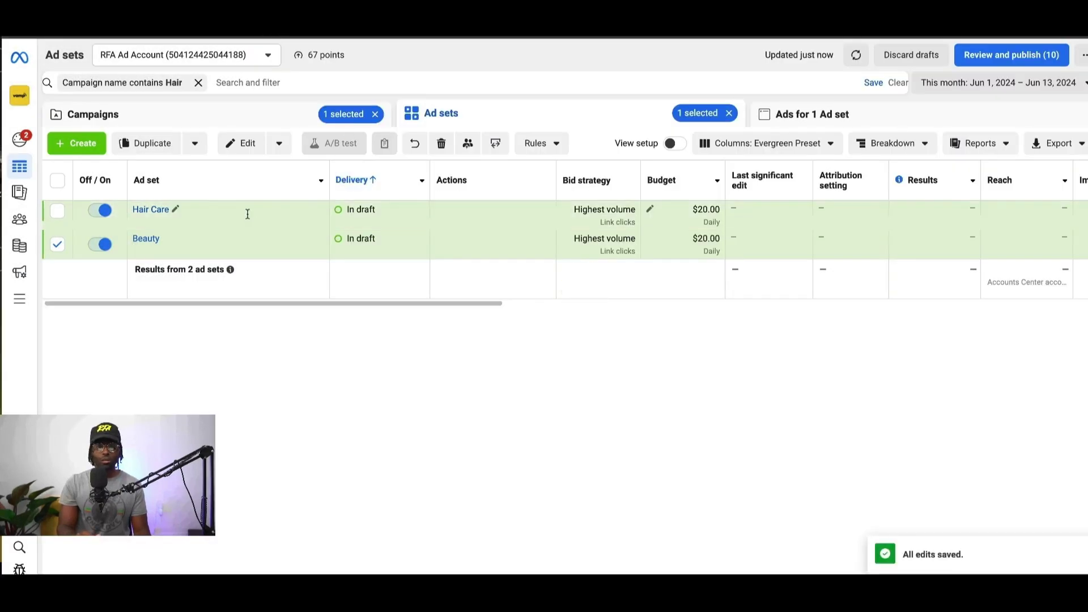
{"action": "mouse_move", "coordinate": [146, 243]}
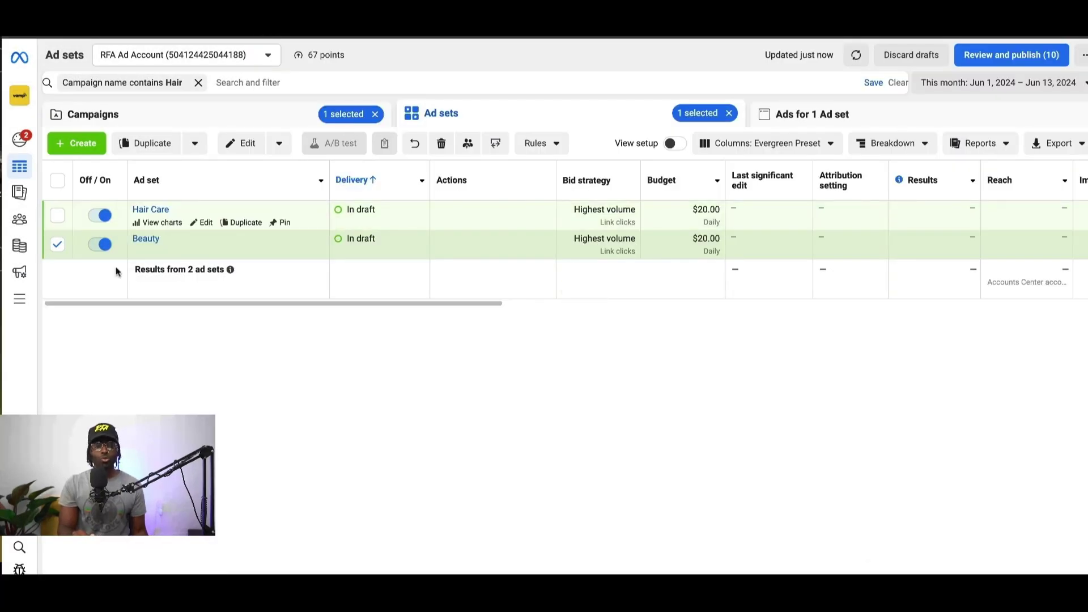
{"action": "mouse_move", "coordinate": [25, 221]}
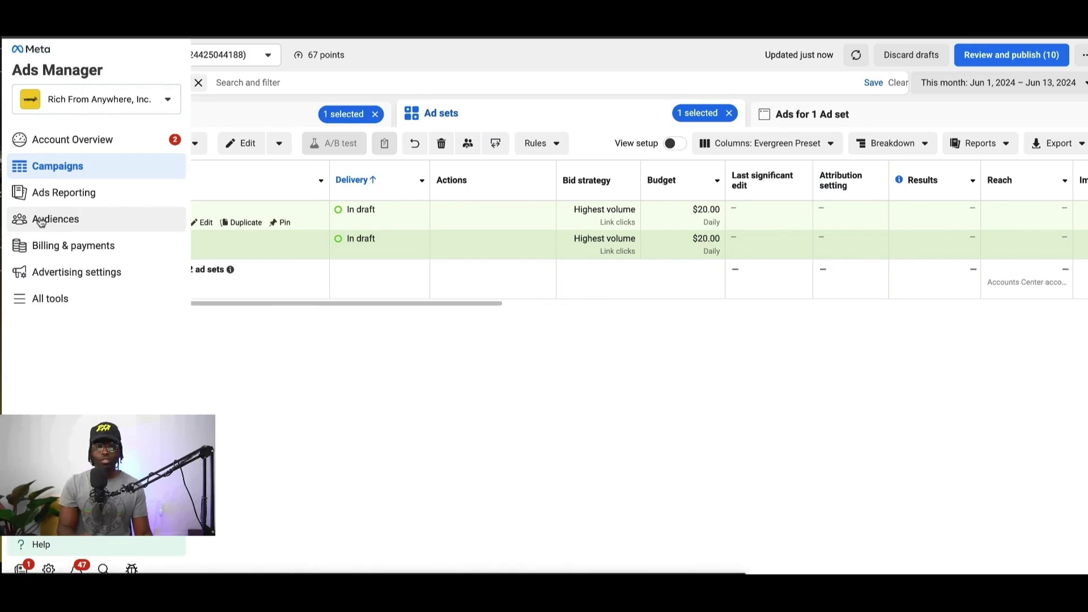
{"action": "left_click", "coordinate": [41, 222]}
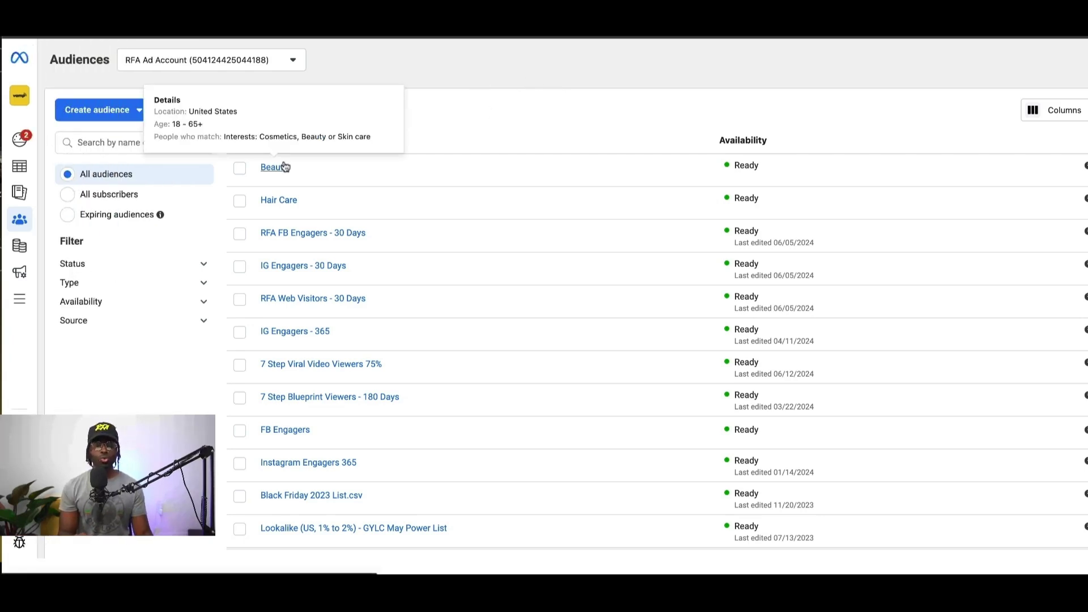
- Tick the Beauty and Hair Care audiences and choose Show Audience Overlap
{"action": "mouse_move", "coordinate": [298, 199]}
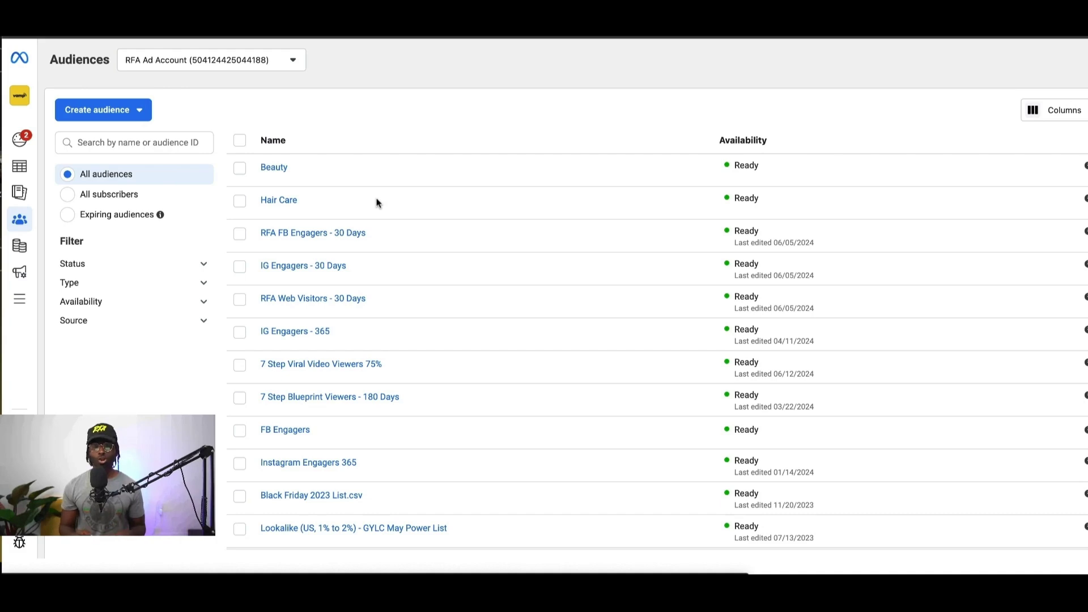
{"action": "left_click", "coordinate": [240, 167]}
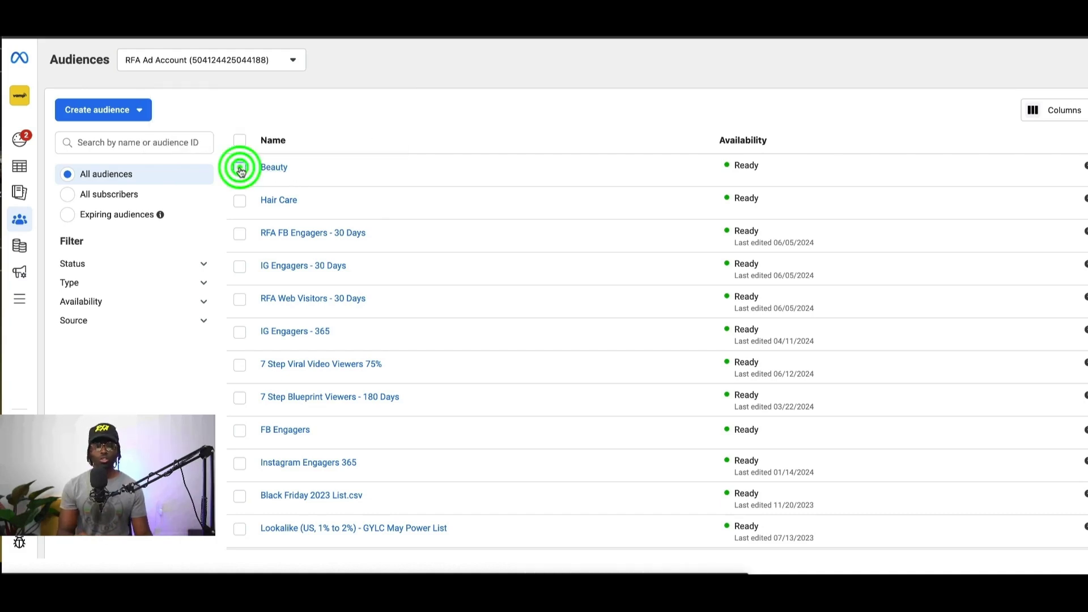
{"action": "left_click", "coordinate": [238, 203]}
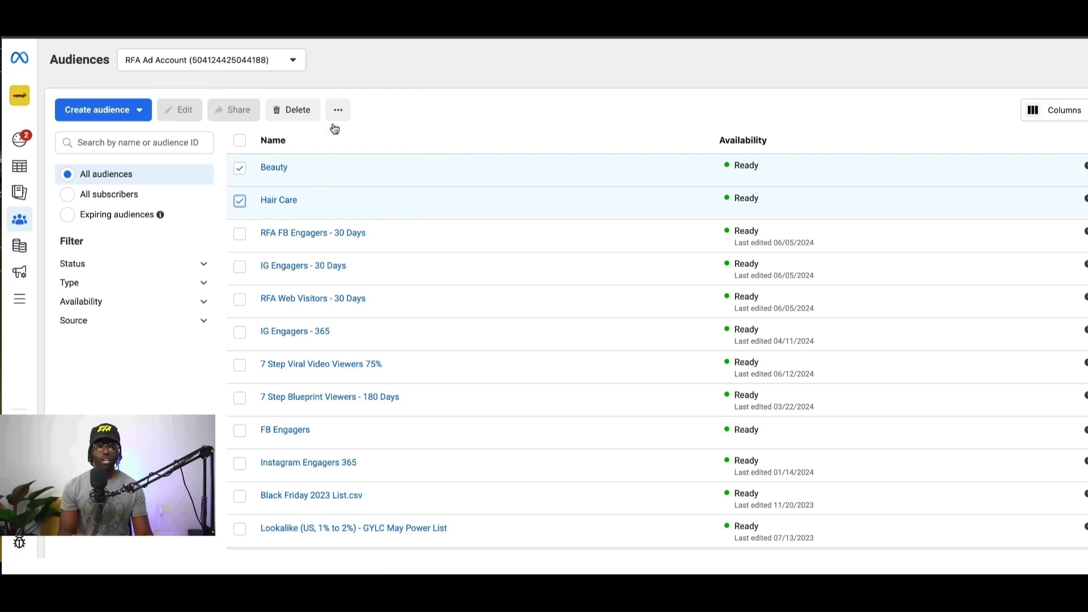
{"action": "left_click", "coordinate": [339, 113]}
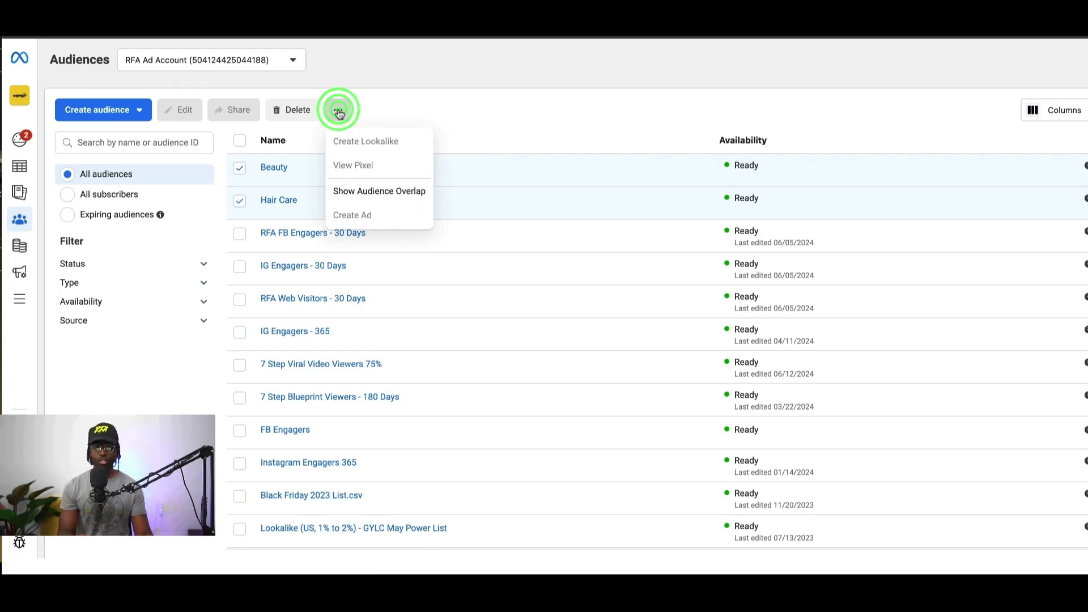
{"action": "left_click", "coordinate": [375, 192]}
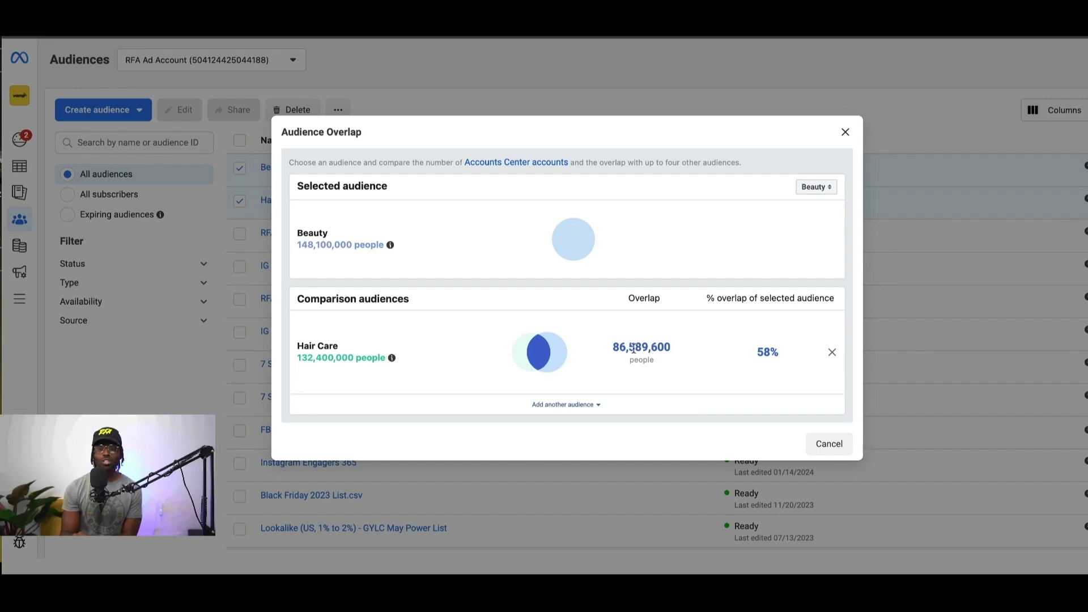
- Highlight the 58% overlap figure for Hair Care in the Audience Overlap dialog
{"action": "left_click", "coordinate": [751, 351]}
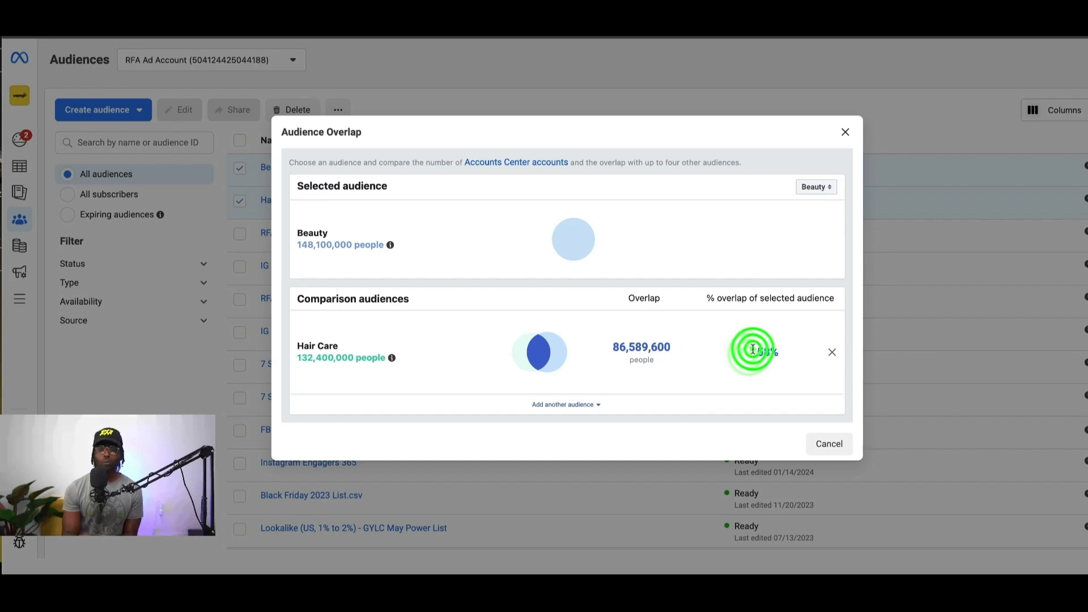
{"action": "left_click", "coordinate": [790, 360]}
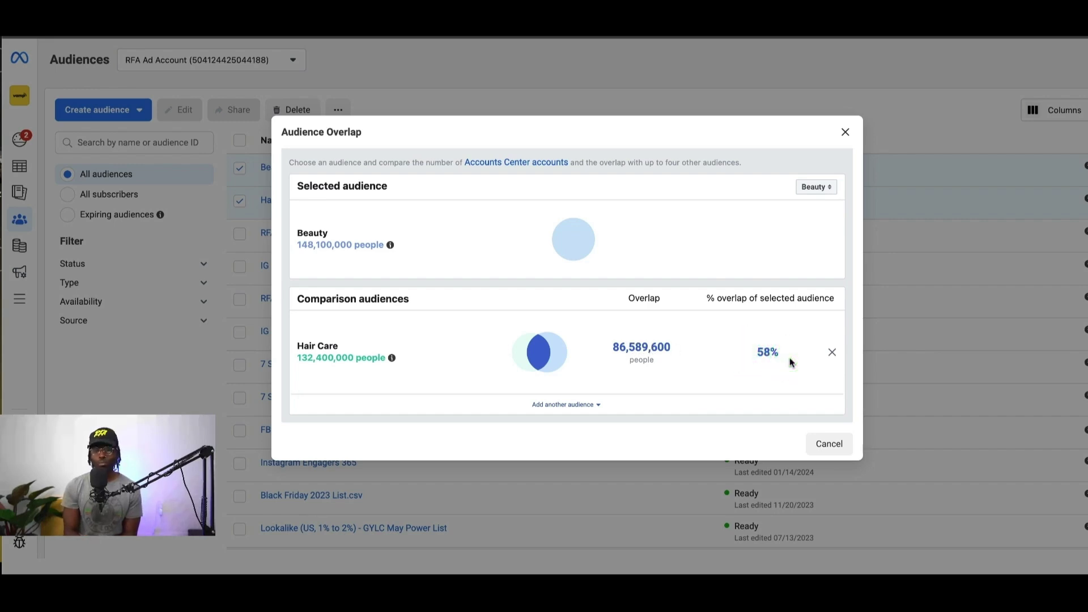